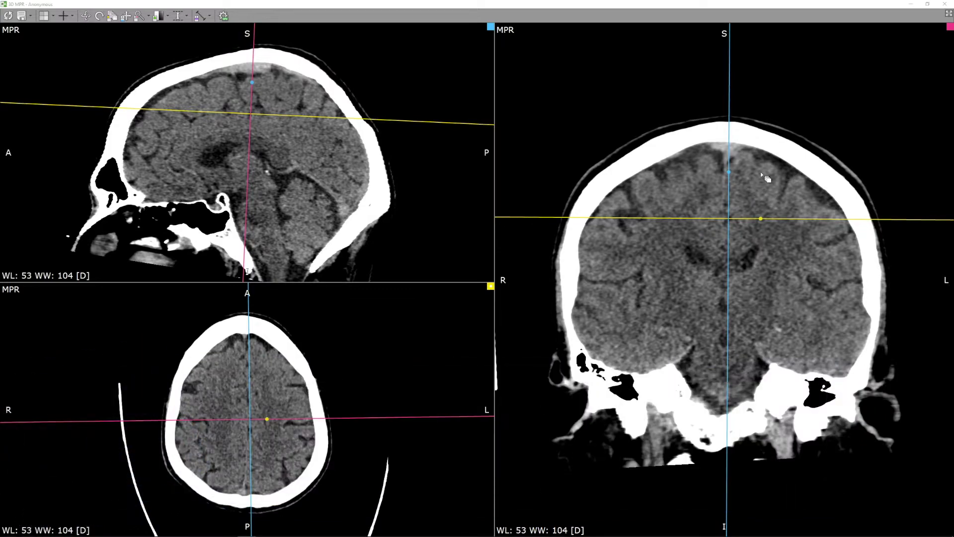
- Page the axial, coronal and sagittal MPR slices, then enlarge and recentre the axial image near the skull top
left_click_drag(328, 327, 401, 276)
left_click_drag(781, 241, 829, 161)
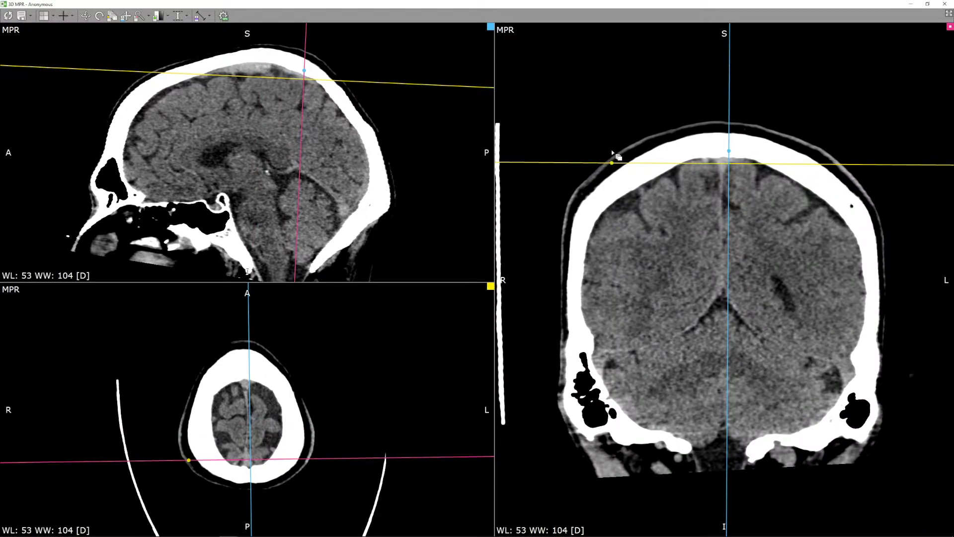
left_click_drag(408, 151, 463, 140)
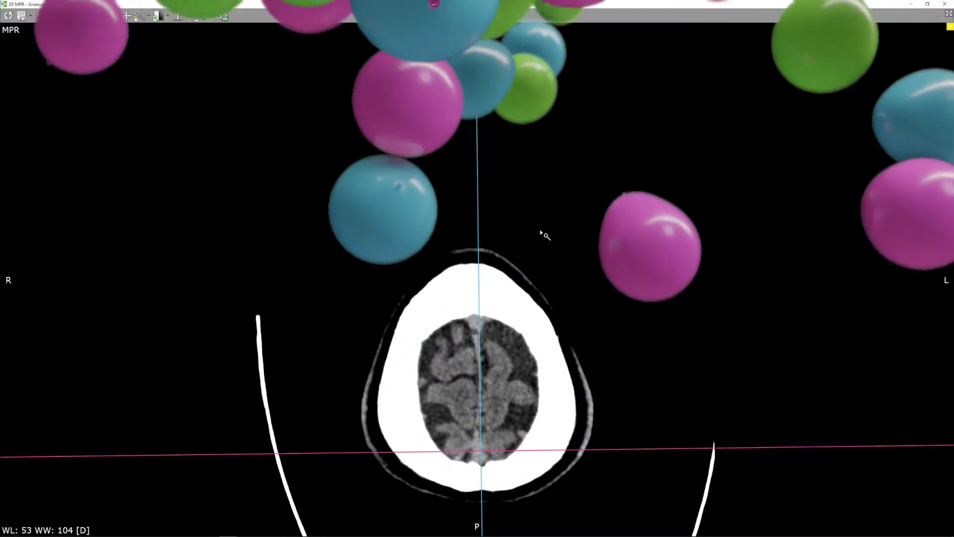
left_click_drag(545, 234, 542, 220)
left_click_drag(529, 364, 531, 236)
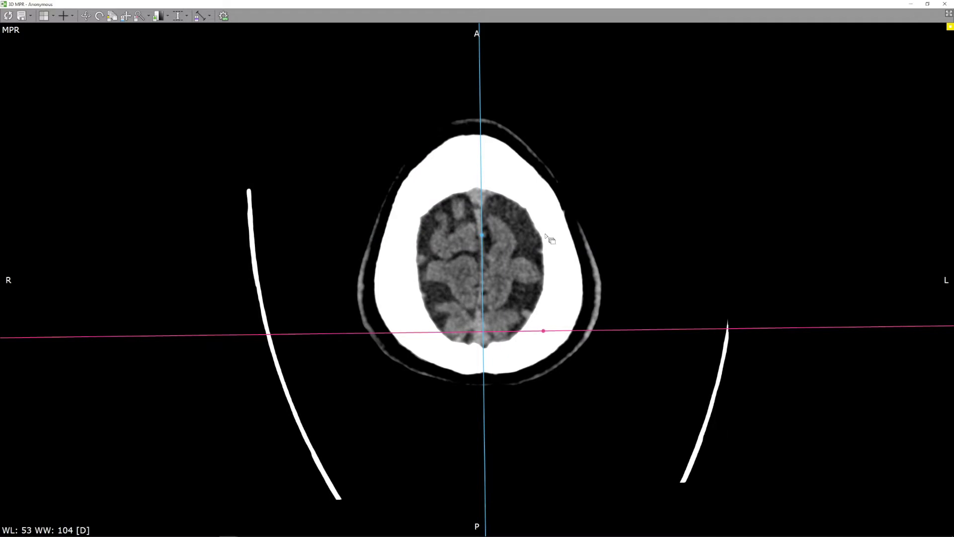
- Page the axial slice down to the lateral ventricles, then up to the high cortical gyri near the vertex
left_click_drag(629, 269, 667, 367)
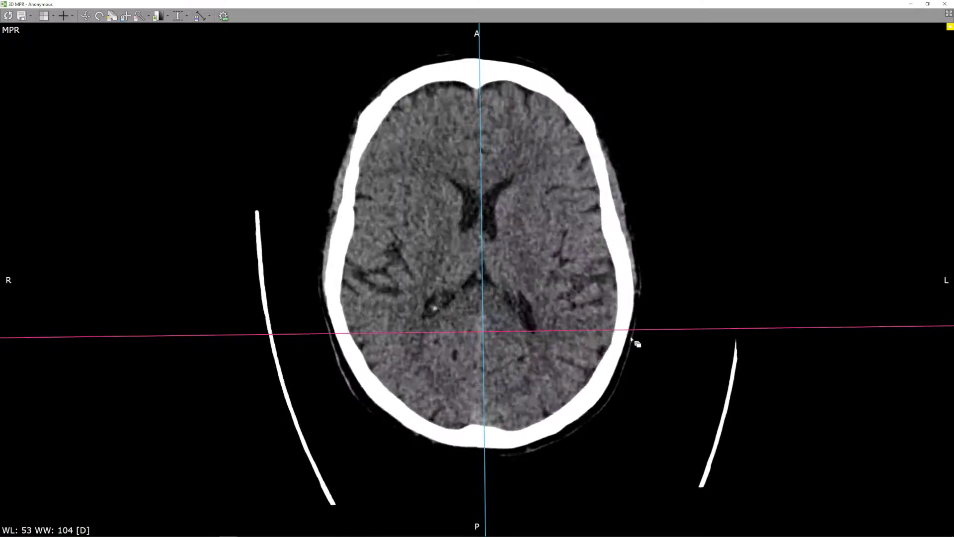
left_click_drag(602, 202, 616, 262)
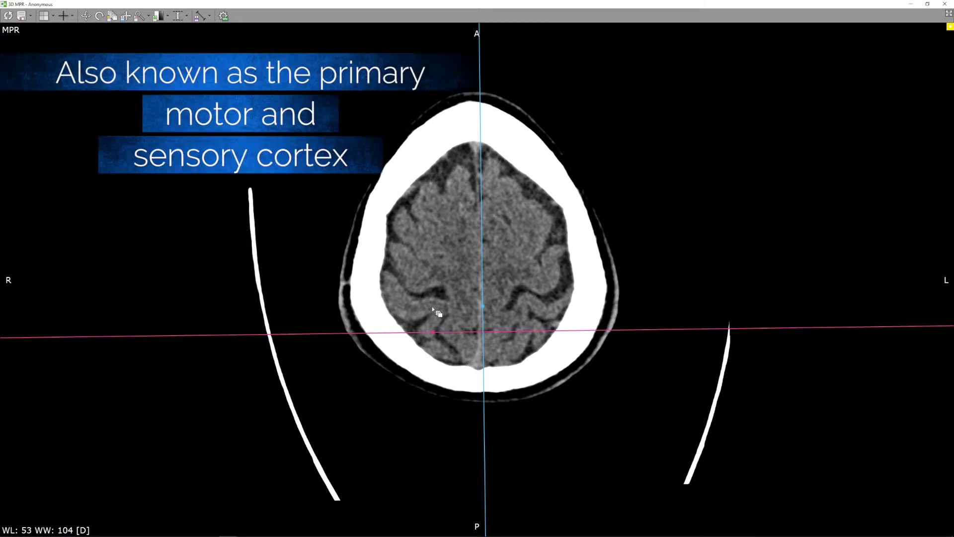
- Scroll back and forth through the axial brain slices with the mouse wheel
scroll(628, 278, "up", 3)
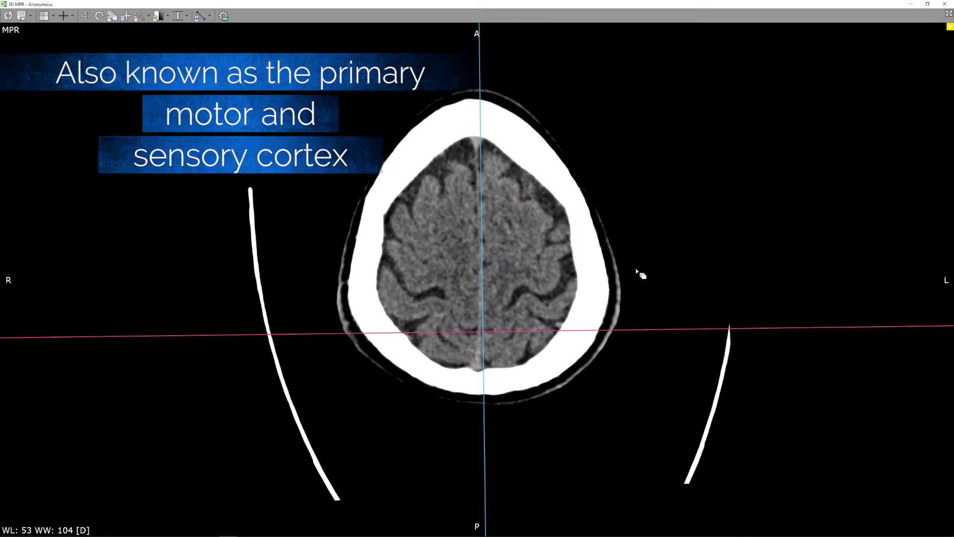
scroll(641, 266, "up", 2)
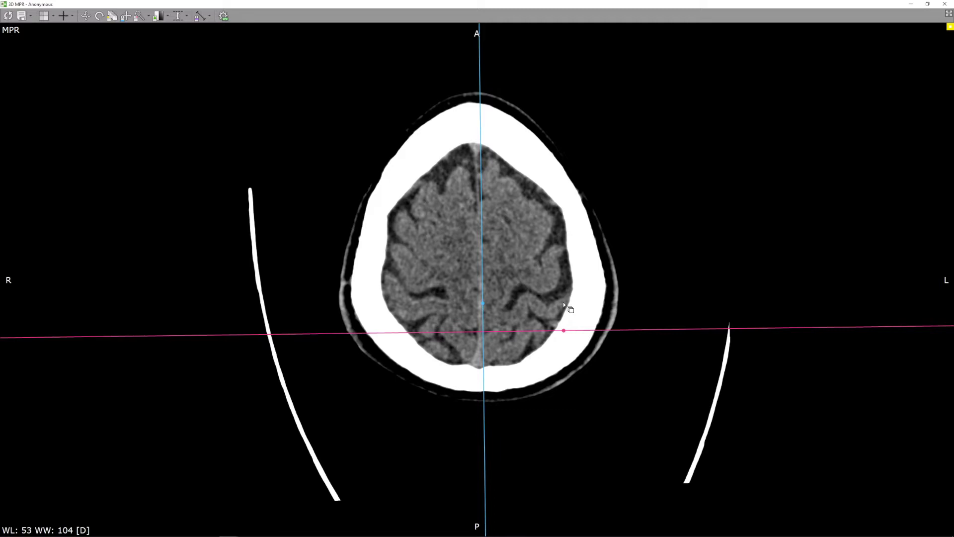
scroll(576, 283, "up", 5)
scroll(588, 270, "down", 3)
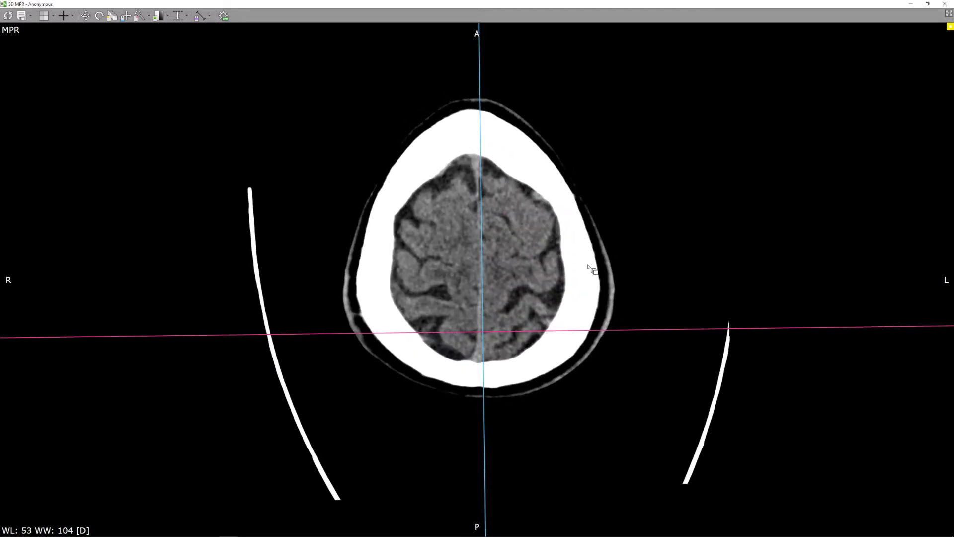
scroll(593, 274, "down", 3)
scroll(591, 269, "up", 4)
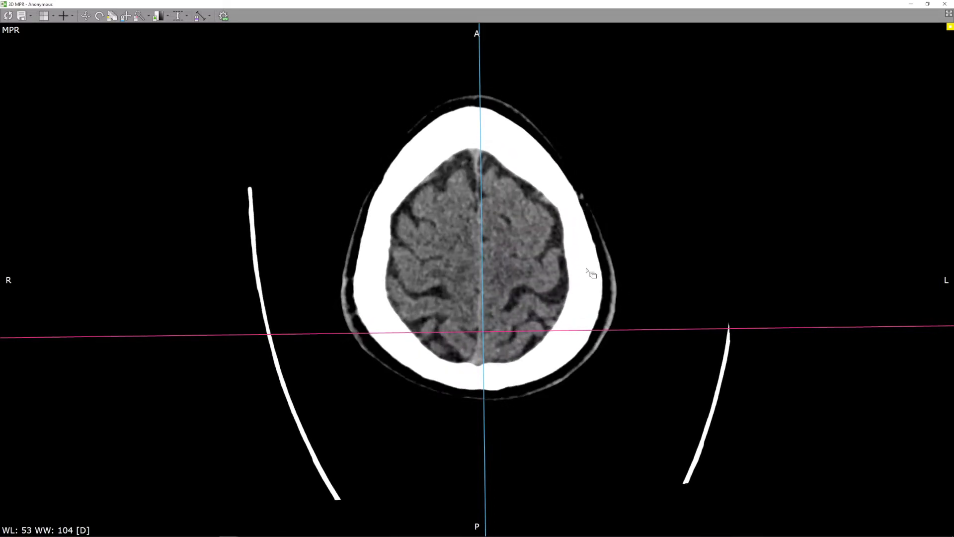
scroll(591, 258, "up", 6)
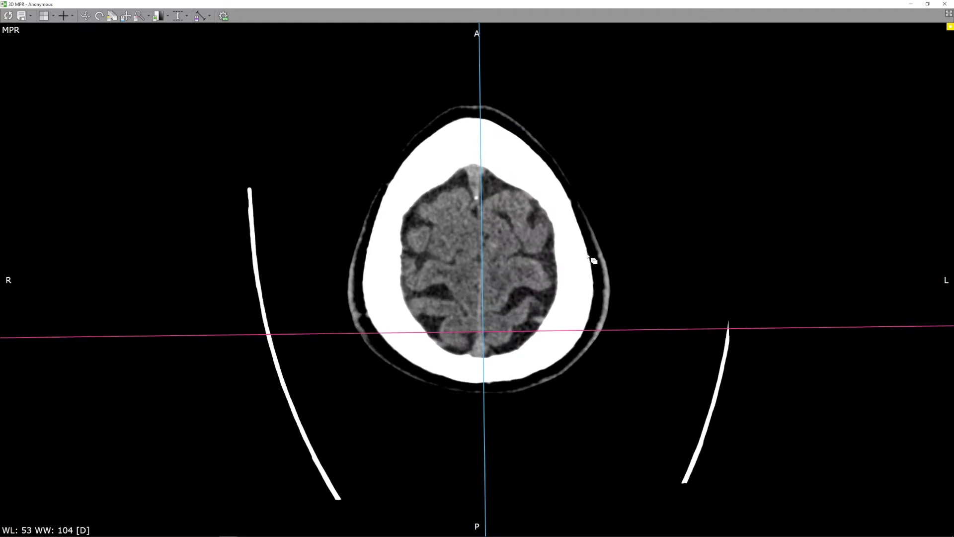
scroll(592, 236, "up", 2)
scroll(593, 245, "down", 6)
scroll(590, 252, "down", 8)
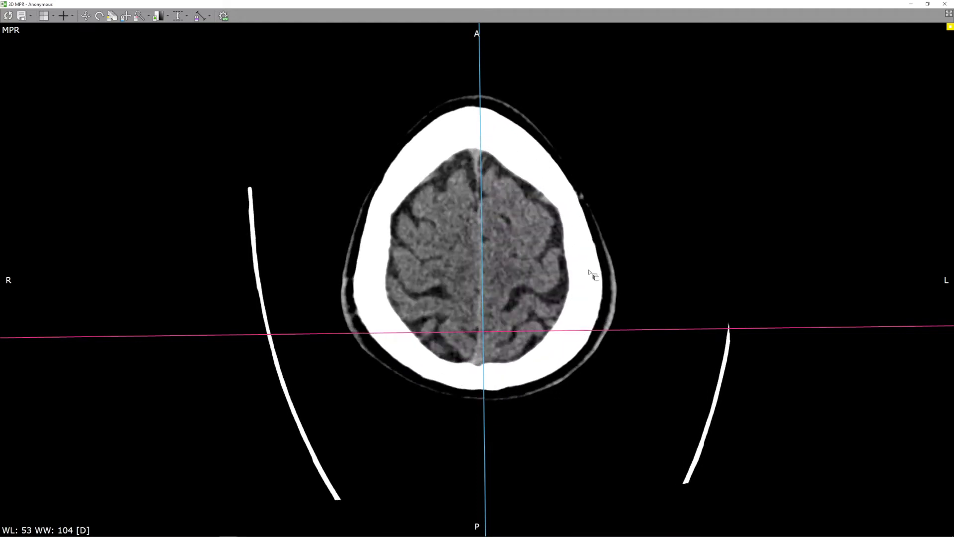
scroll(594, 300, "down", 5)
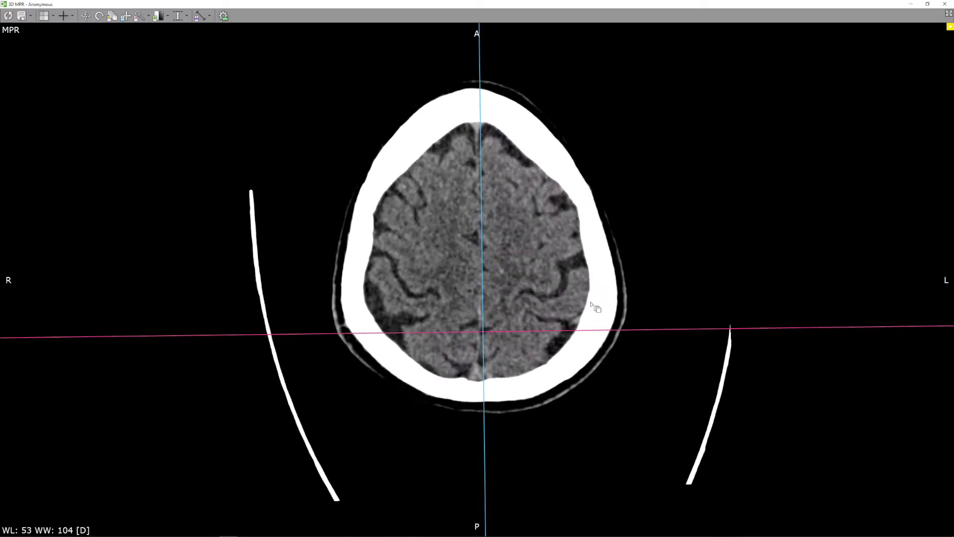
scroll(595, 311, "down", 6)
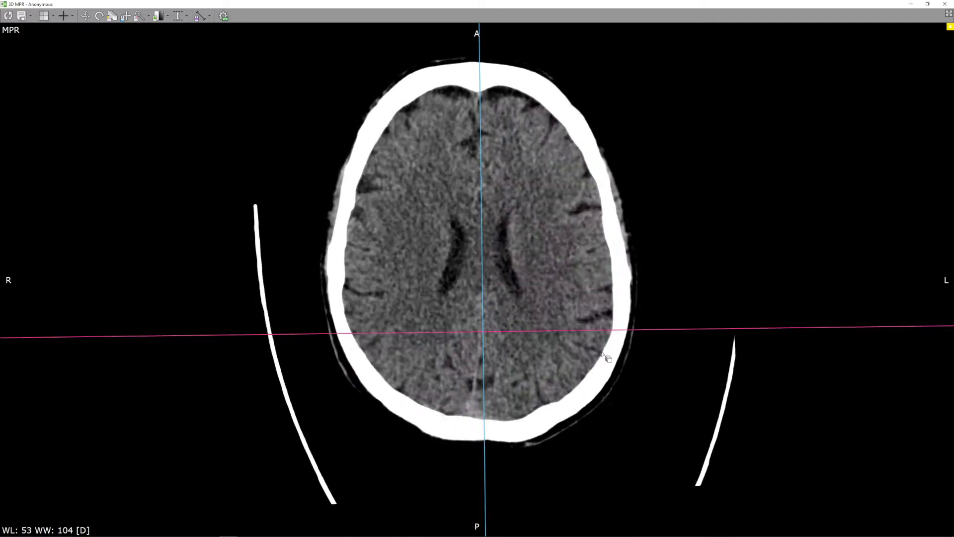
scroll(611, 368, "down", 6)
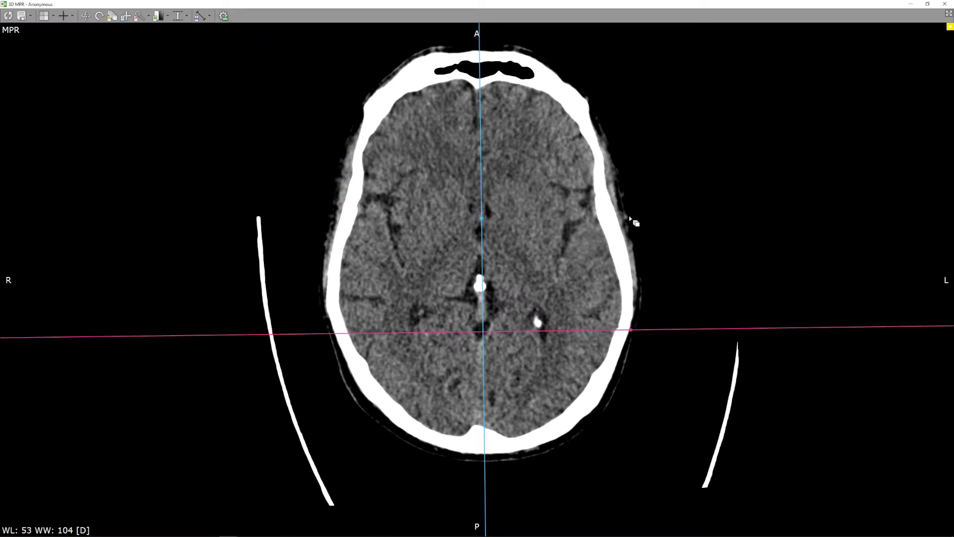
- Set the window to WL 76 / WW 212 and page the axial slice down toward the frontal sinus
left_click_drag(625, 216, 687, 202)
left_click_drag(659, 232, 696, 271)
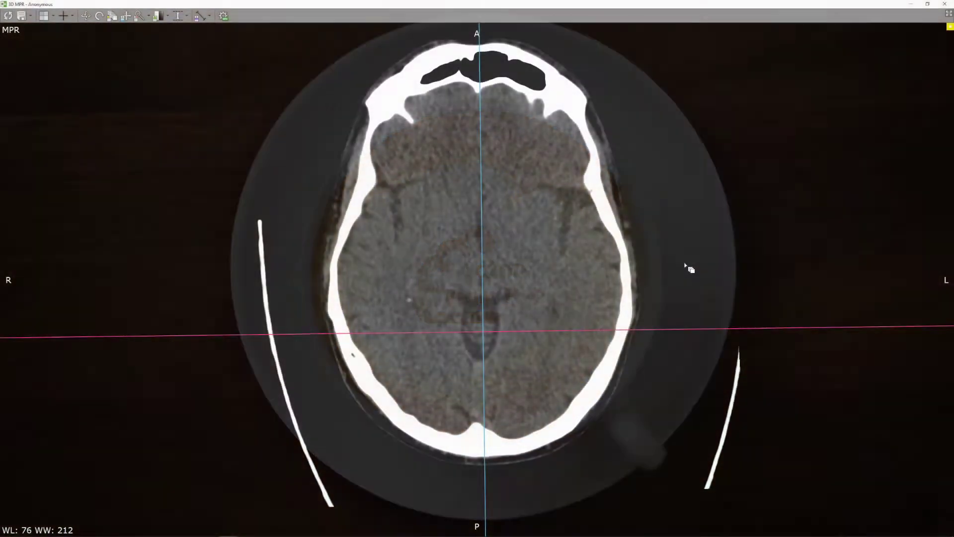
- Page the axial slice down to the level of the orbits
left_click_drag(688, 268, 666, 268)
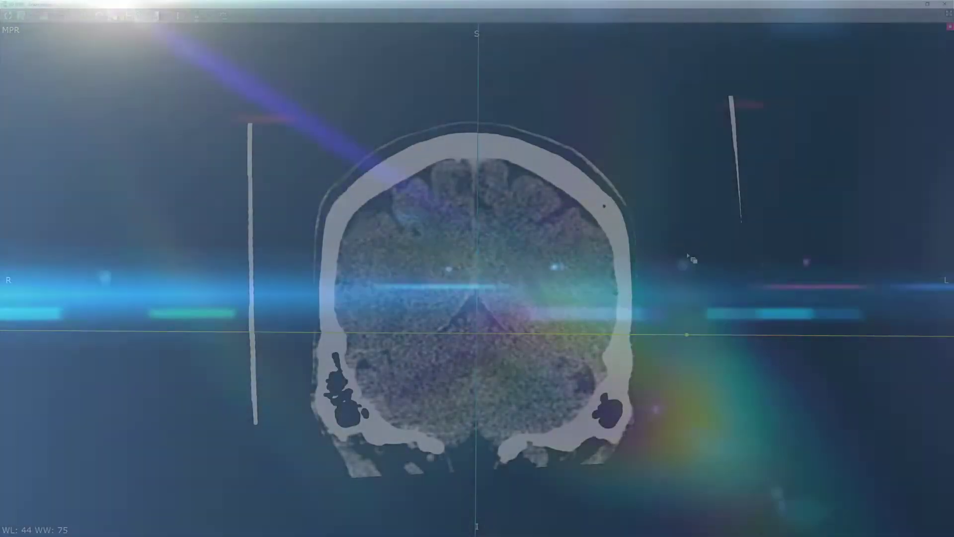
- Scroll through the coronal slices of the head CT
scroll(690, 260, "down", 2)
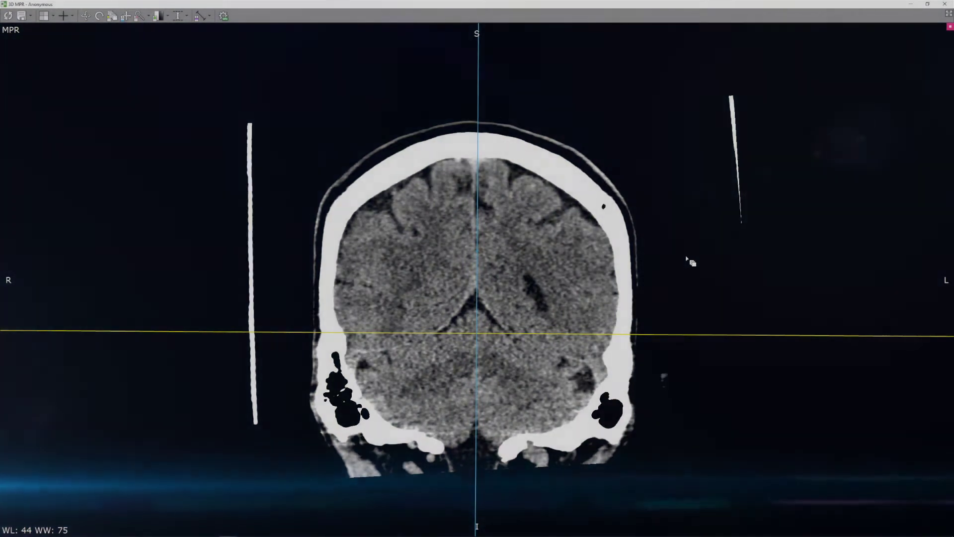
scroll(686, 279, "down", 5)
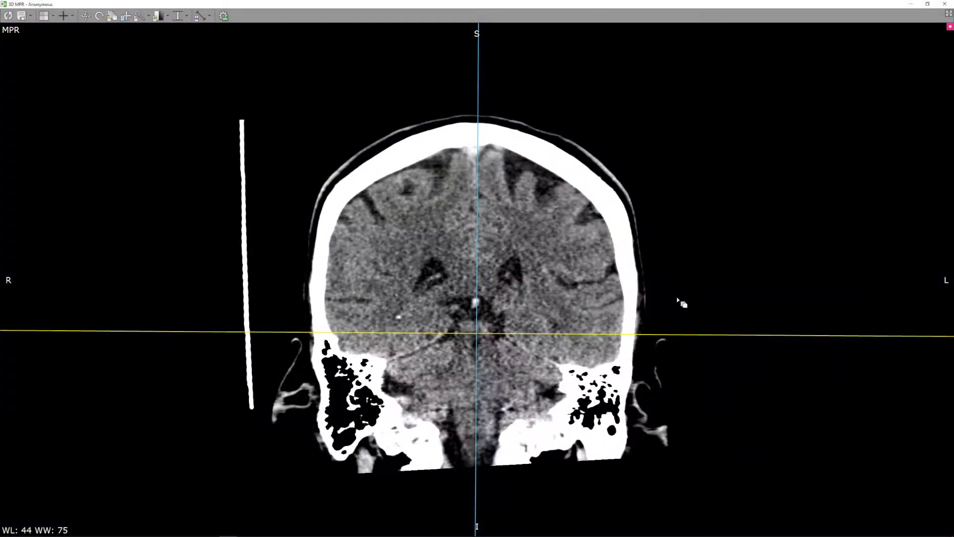
scroll(653, 301, "down", 4)
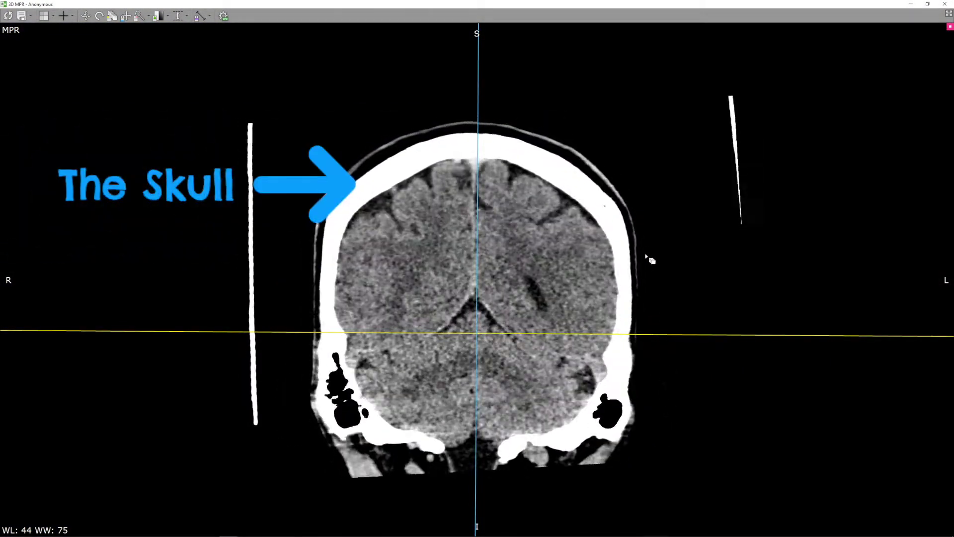
scroll(644, 297, "down", 4)
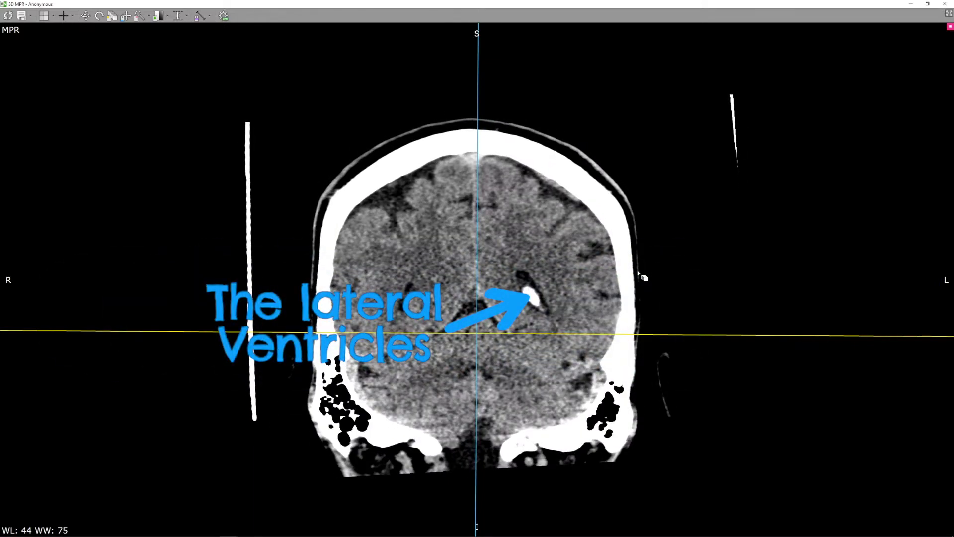
scroll(638, 273, "up", 3)
scroll(636, 272, "down", 3)
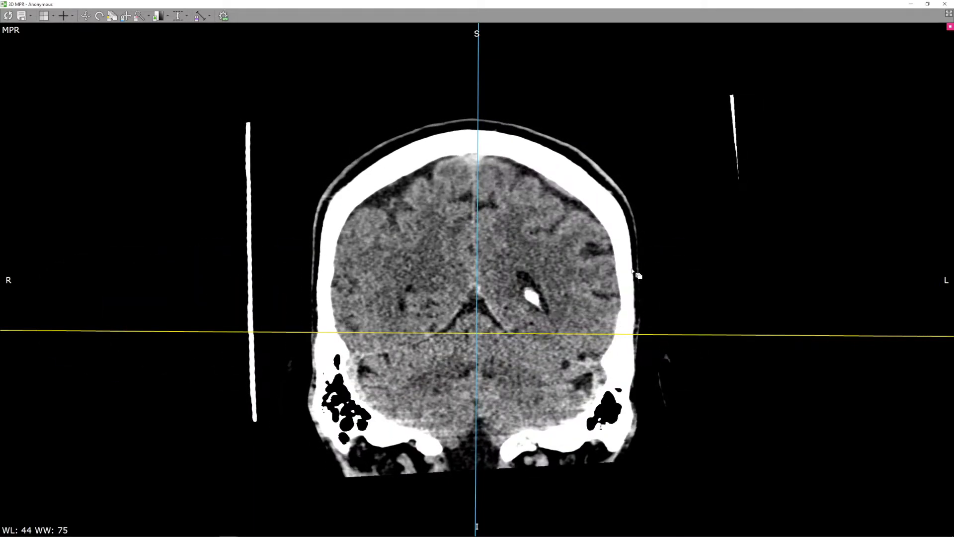
scroll(633, 264, "up", 3)
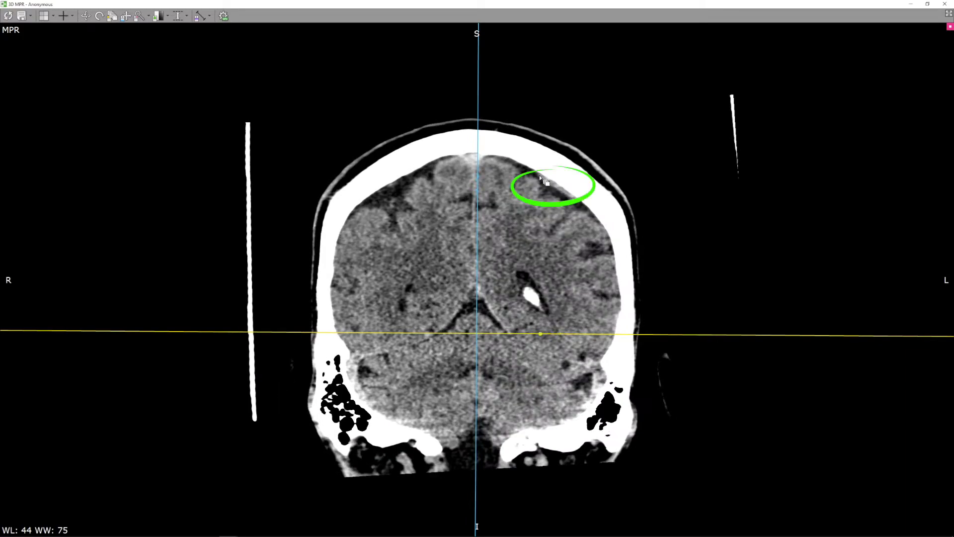
scroll(662, 245, "down", 3)
scroll(673, 270, "up", 3)
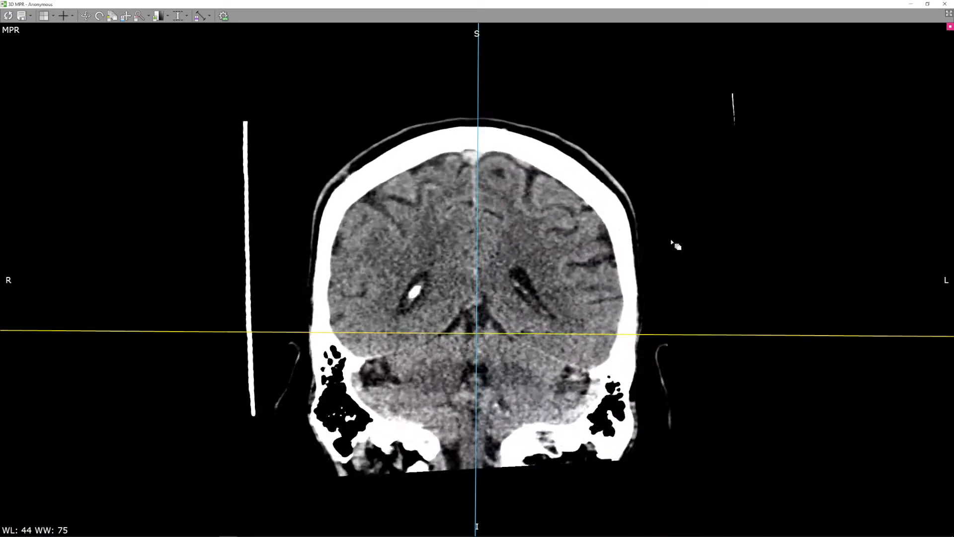
scroll(679, 231, "down", 5)
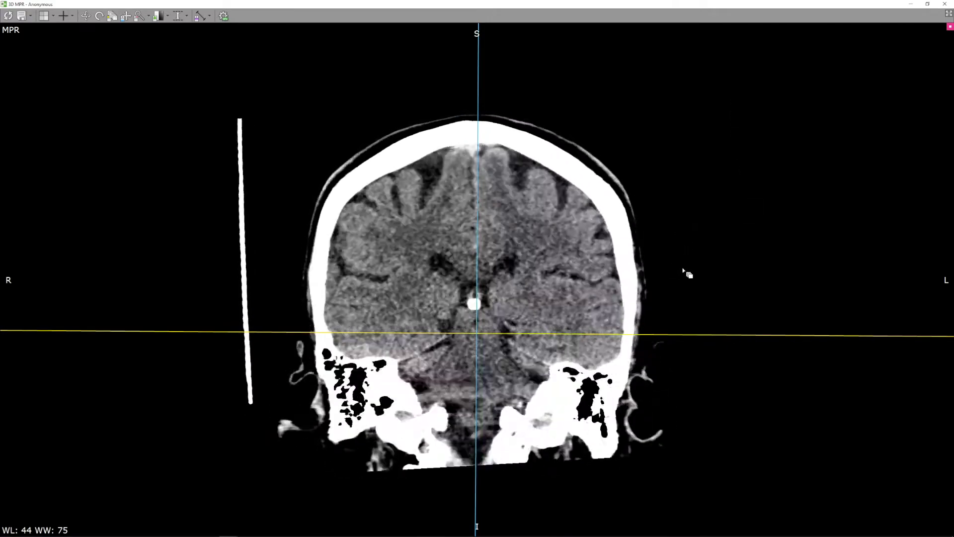
scroll(681, 228, "down", 3)
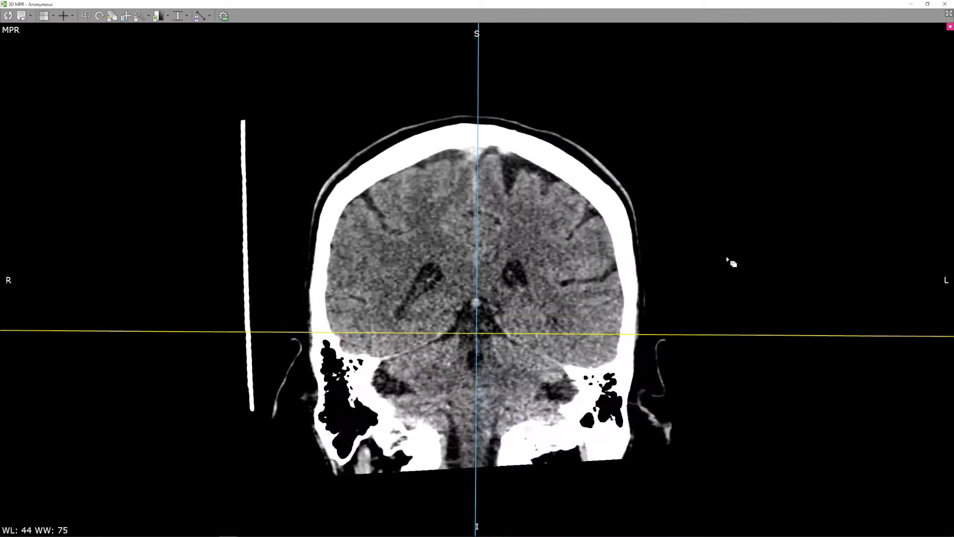
scroll(724, 232, "down", 10)
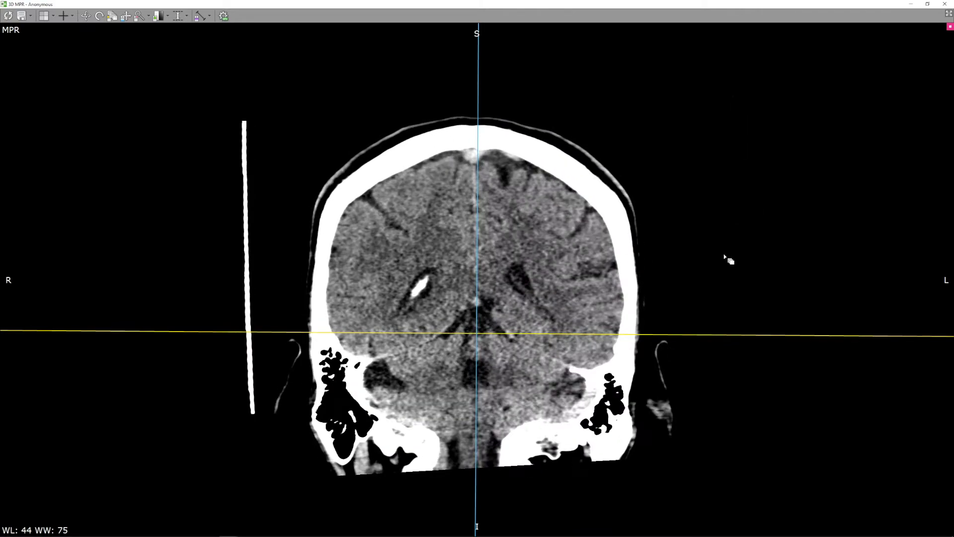
scroll(718, 246, "down", 3)
scroll(703, 226, "down", 8)
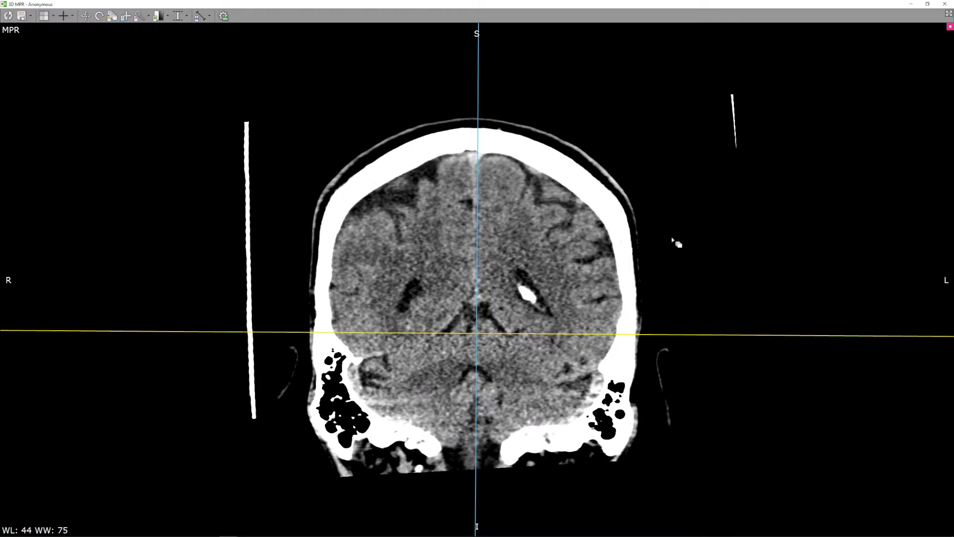
scroll(677, 245, "down", 10)
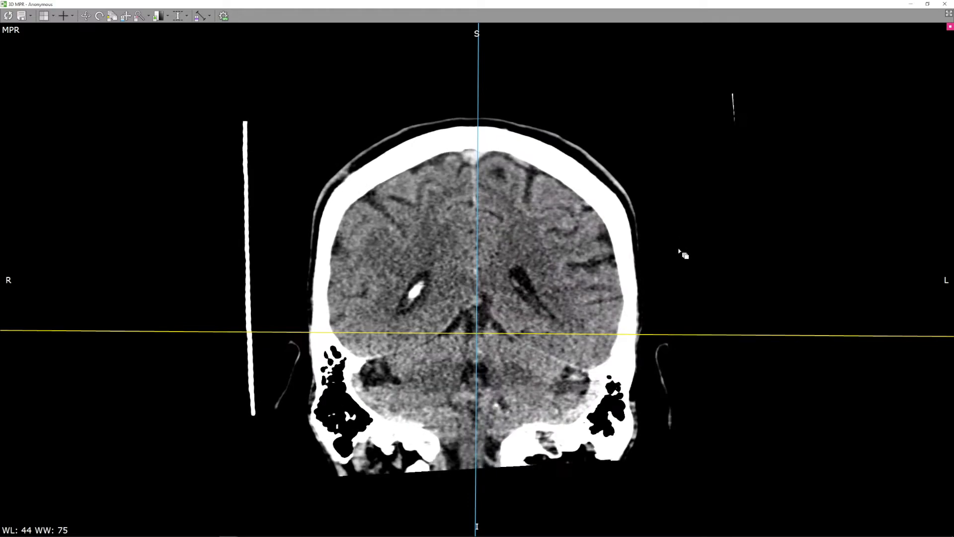
scroll(686, 260, "down", 10)
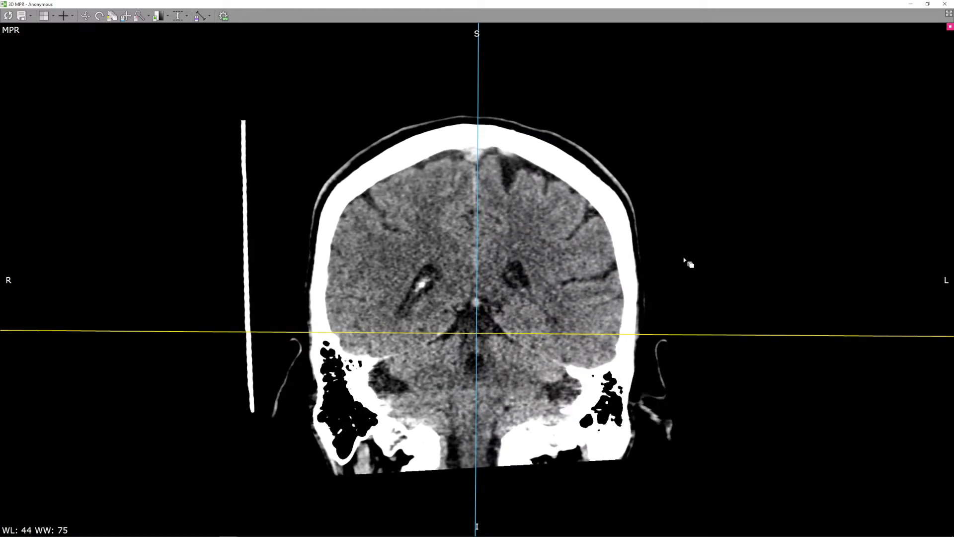
scroll(686, 275, "down", 10)
- Bring the coronal slice to the lateral ventricles and temporal lobes, releveling the reference lines
left_click_drag(647, 144, 658, 294)
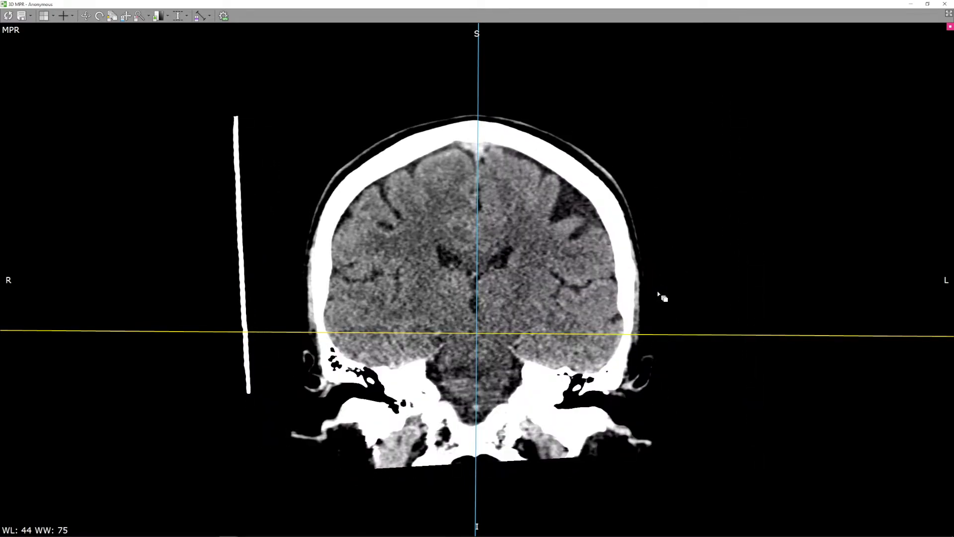
left_click_drag(528, 190, 510, 205)
mouse_move(480, 247)
left_mouse_down()
mouse_move(456, 246)
mouse_move(479, 243)
left_mouse_up()
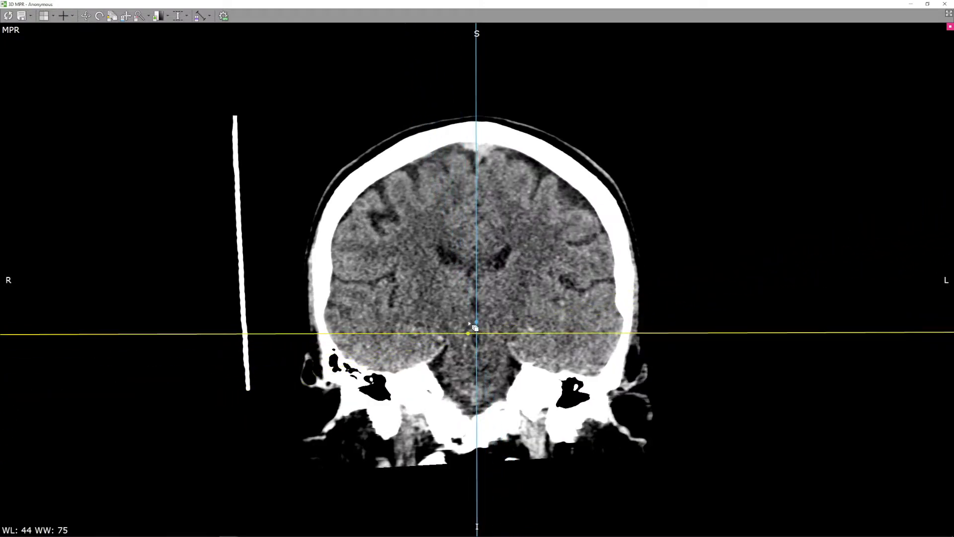
- Shift the crosshair right of midline and page coronal slices from the sinuses to the cerebellum
left_click_drag(484, 339, 557, 331)
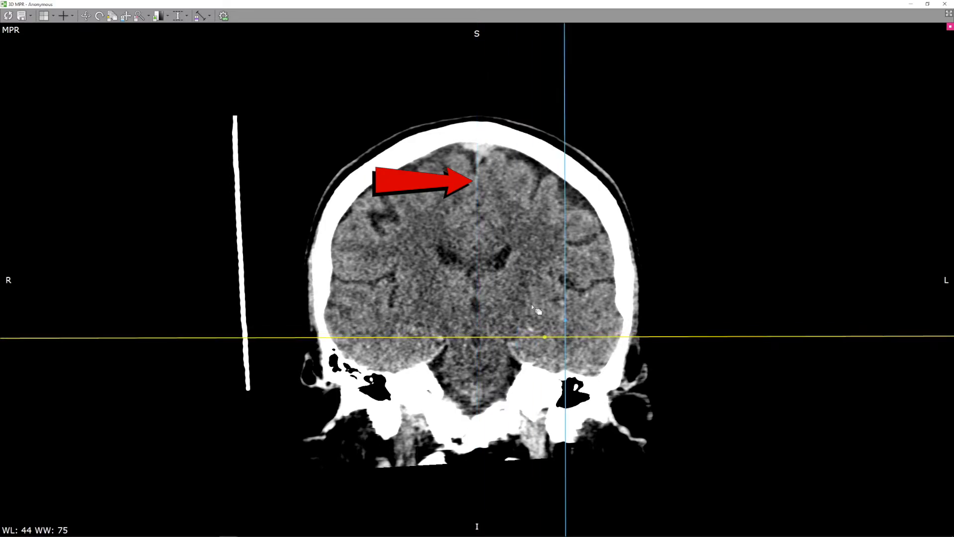
scroll(499, 235, "down", 10)
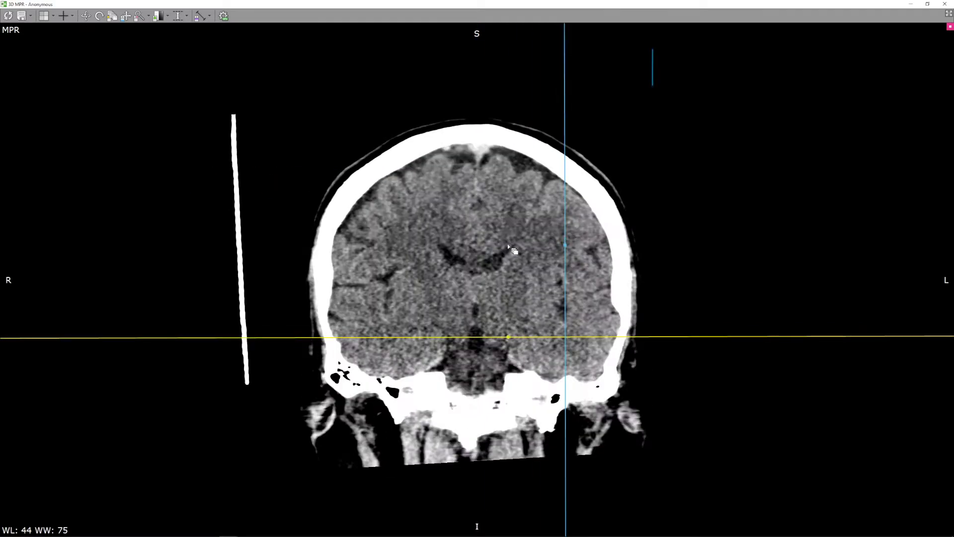
scroll(499, 235, "down", 10)
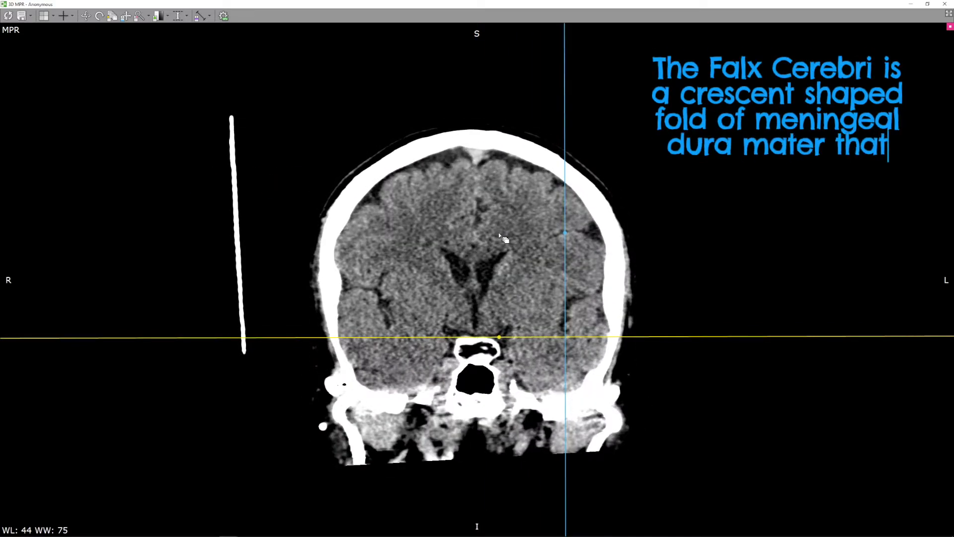
scroll(499, 237, "down", 3)
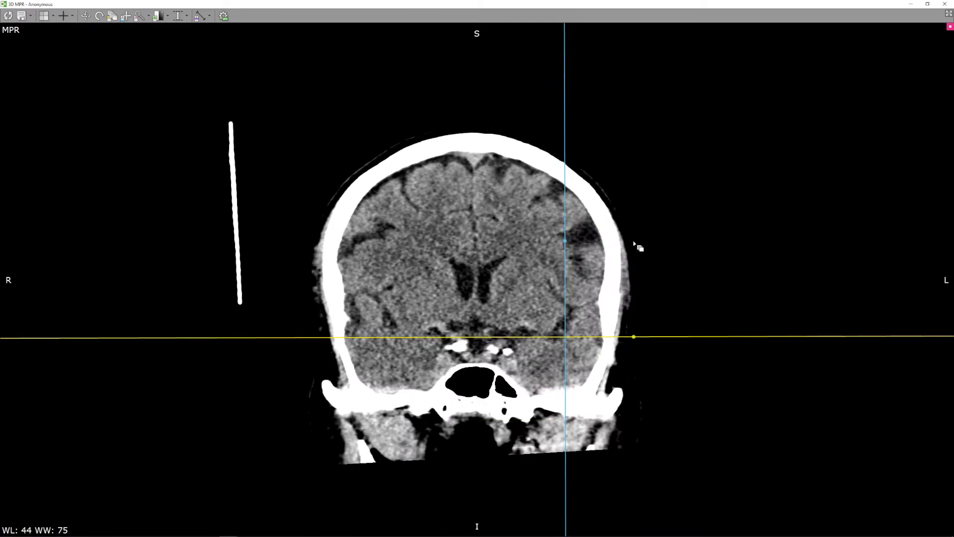
scroll(633, 240, "down", 8)
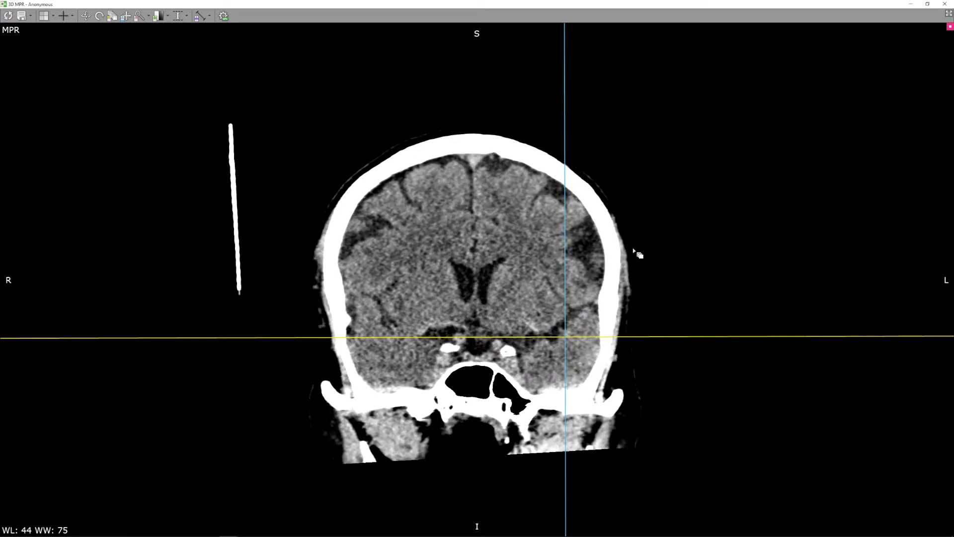
scroll(626, 243, "up", 7)
scroll(627, 245, "down", 4)
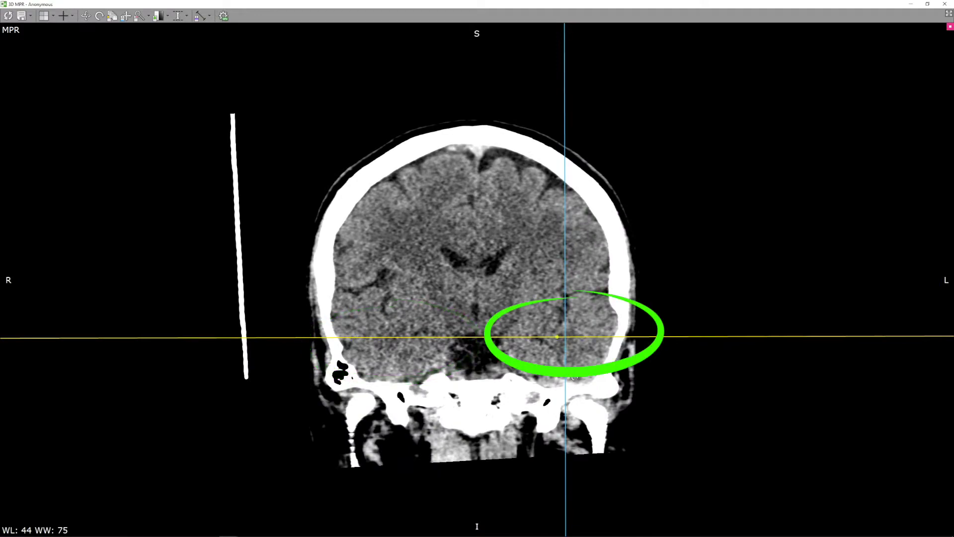
scroll(664, 288, "down", 6)
scroll(683, 286, "down", 8)
left_click_drag(670, 156, 669, 225)
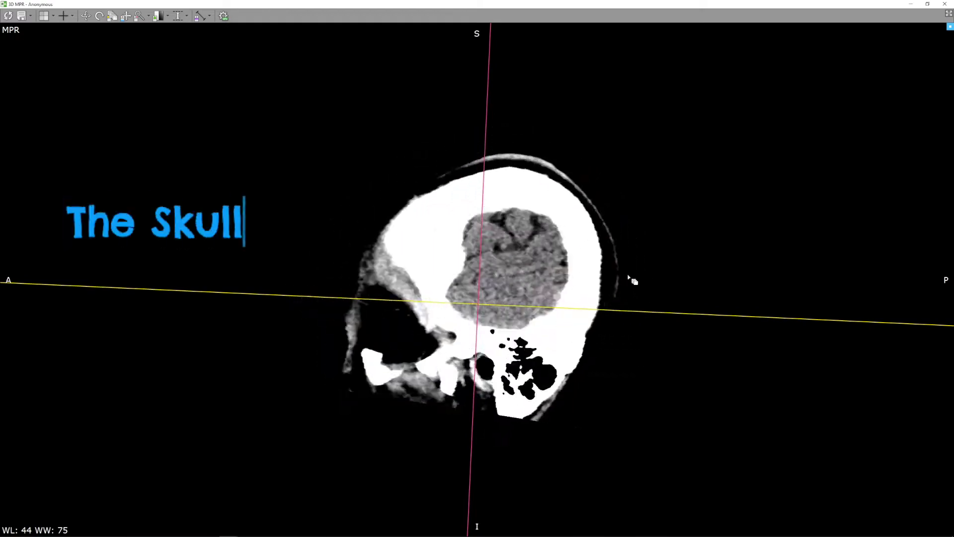
- Scroll the sagittal slices inward from the lateral skull to the lateral ventricle, brainstem and cerebellum
scroll(628, 278, "down", 10)
scroll(651, 211, "down", 10)
scroll(672, 174, "down", 2)
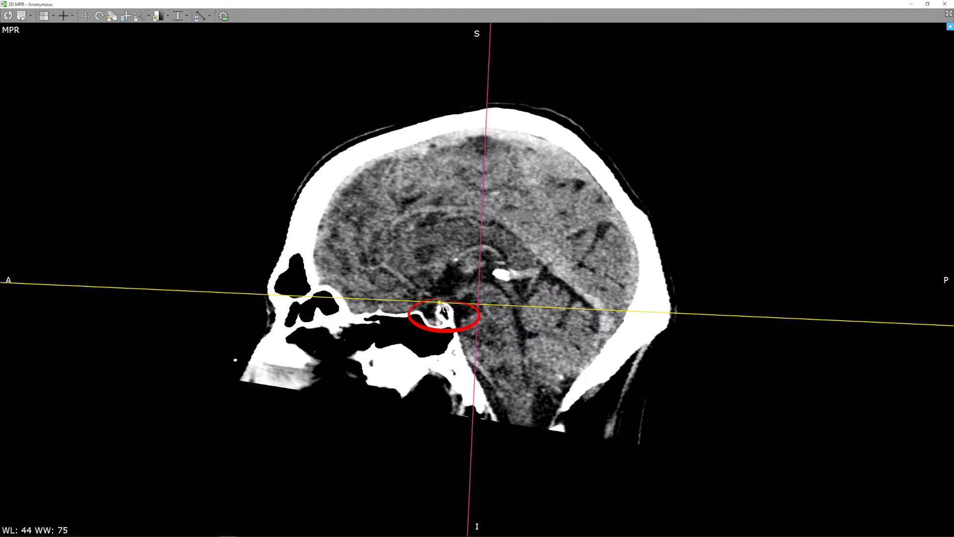
scroll(567, 357, "down", 6)
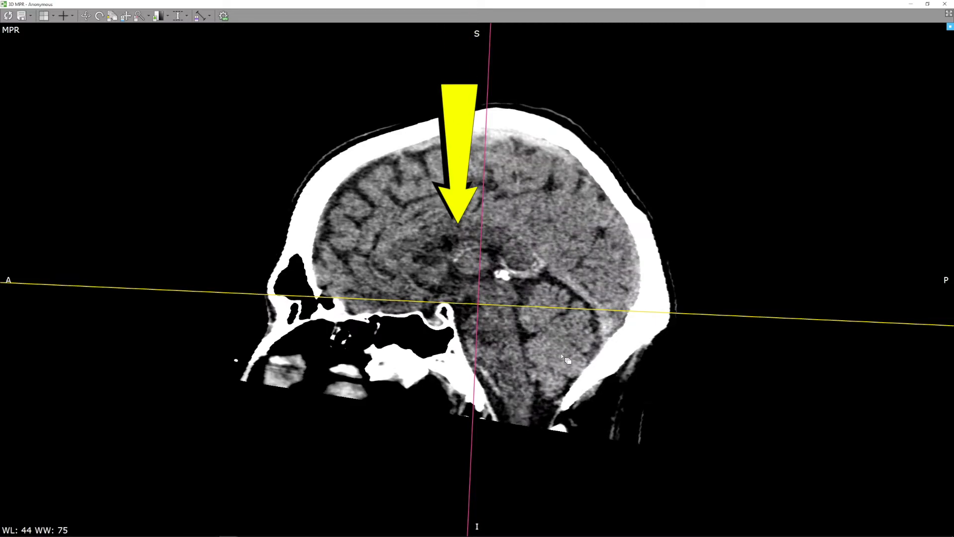
scroll(567, 357, "down", 6)
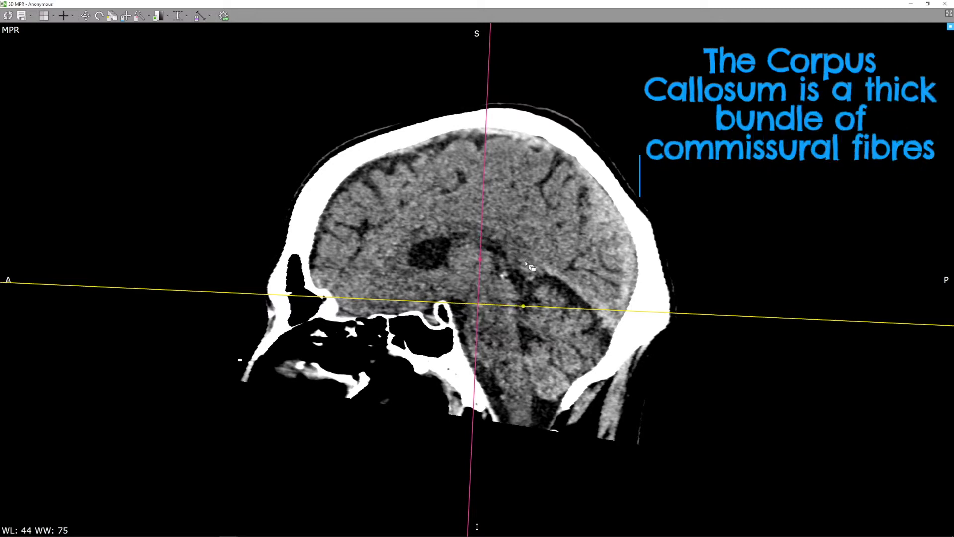
scroll(581, 381, "down", 2)
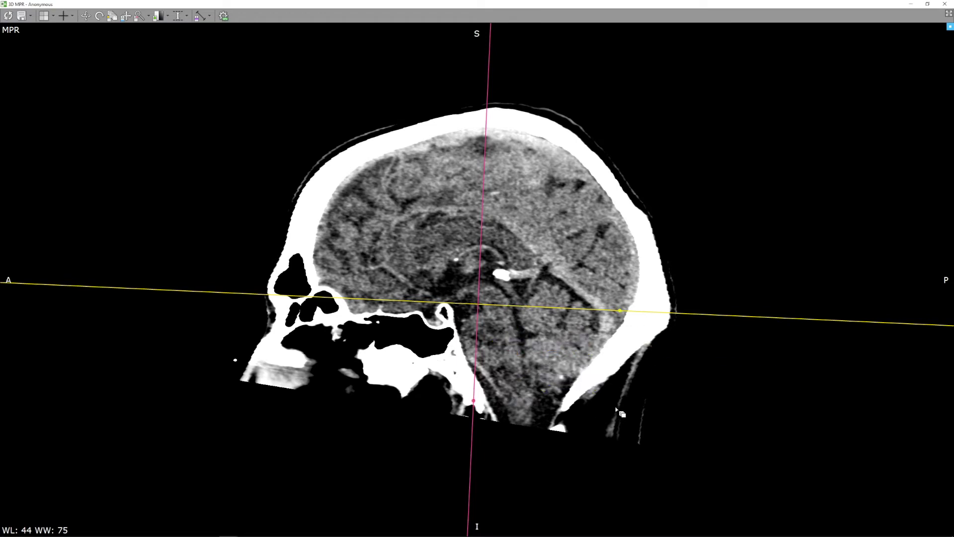
scroll(570, 354, "down", 3)
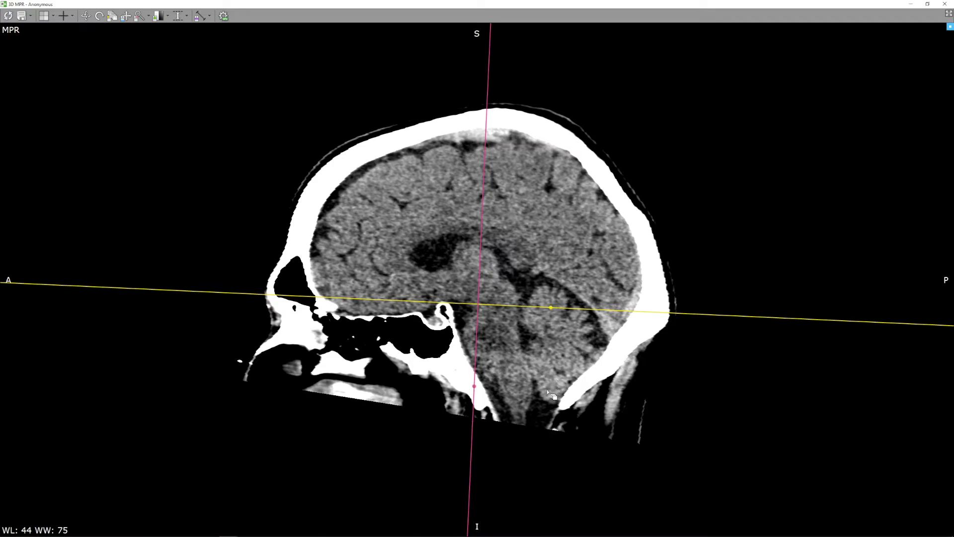
- Fine-tune the sagittal slice to the midsagittal plane showing the brainstem and cerebellar tonsils
scroll(619, 429, "down", 5)
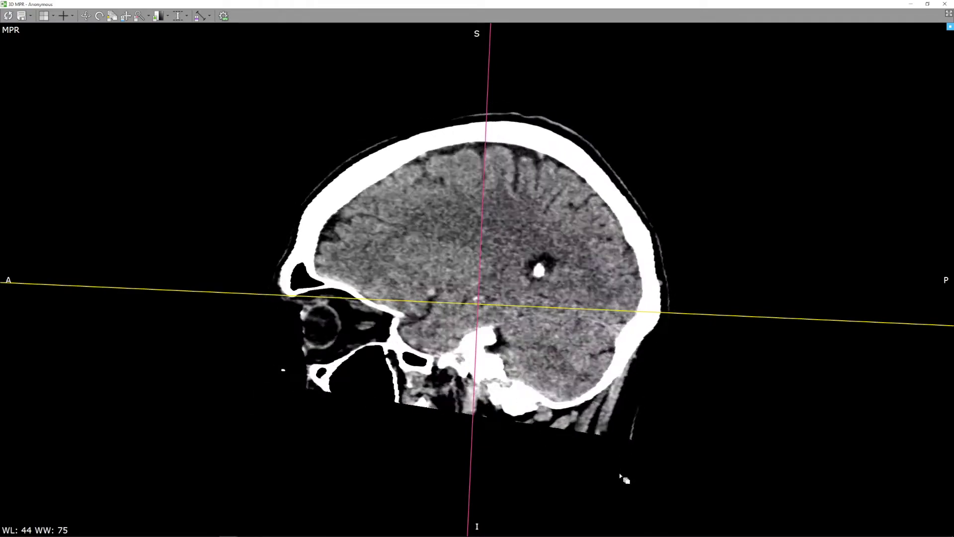
scroll(631, 431, "up", 4)
scroll(633, 423, "down", 6)
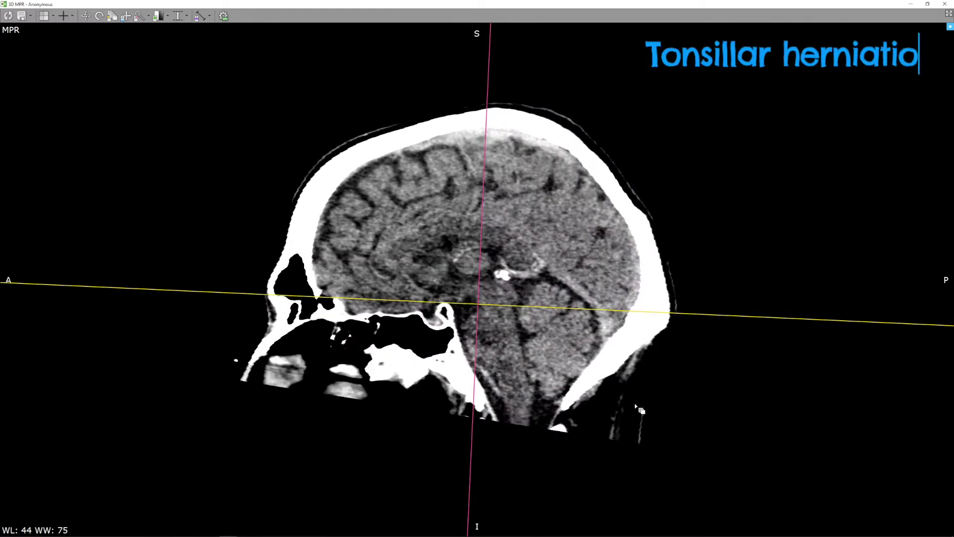
scroll(641, 408, "down", 1)
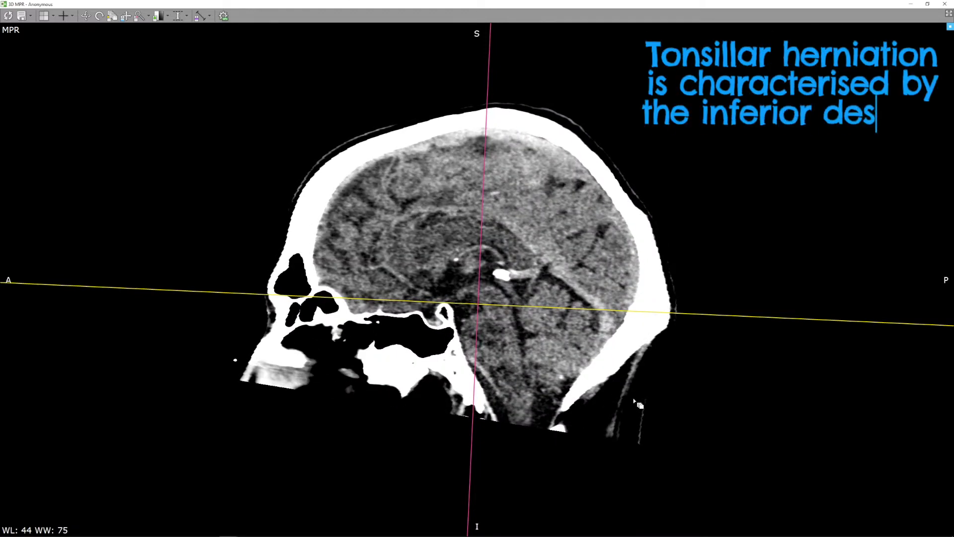
scroll(634, 399, "down", 1)
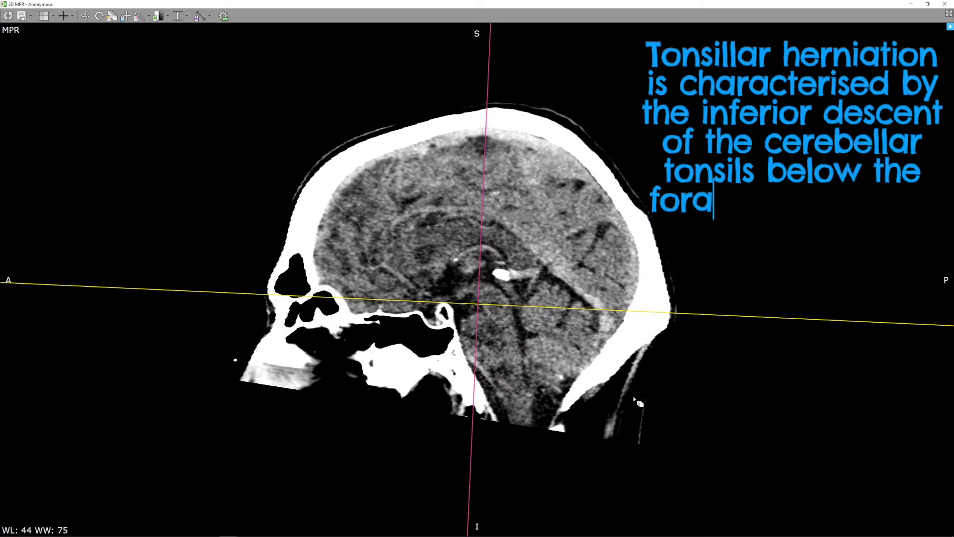